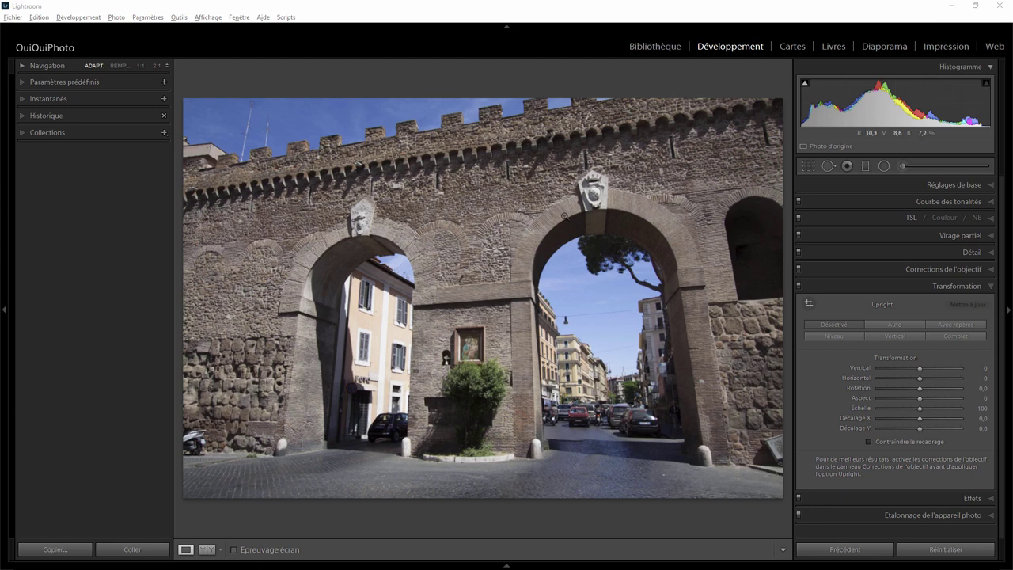
Collapse Transformation and expand Corrections de l'objectif to show its Profil settings.
click(987, 288)
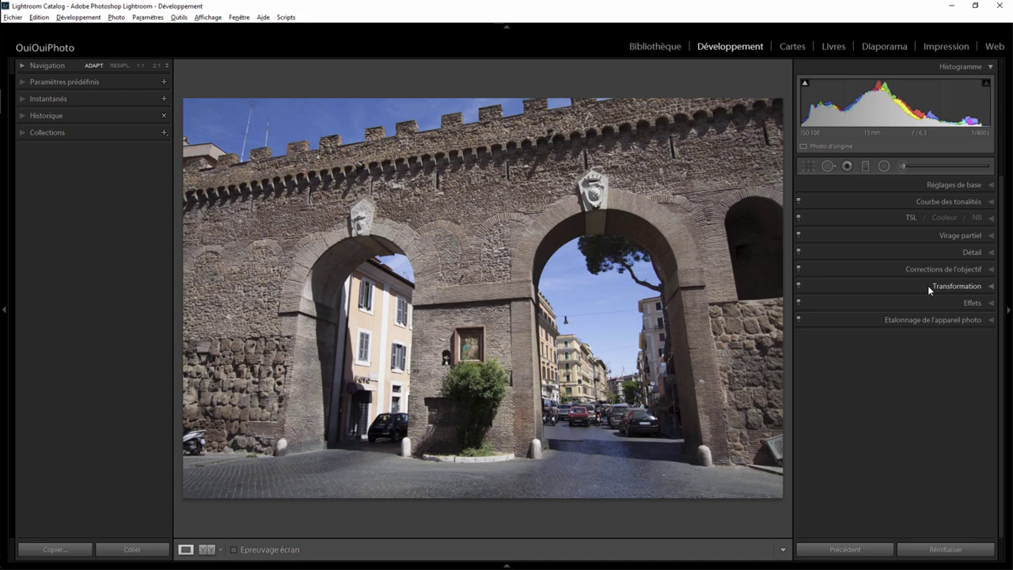
click(992, 271)
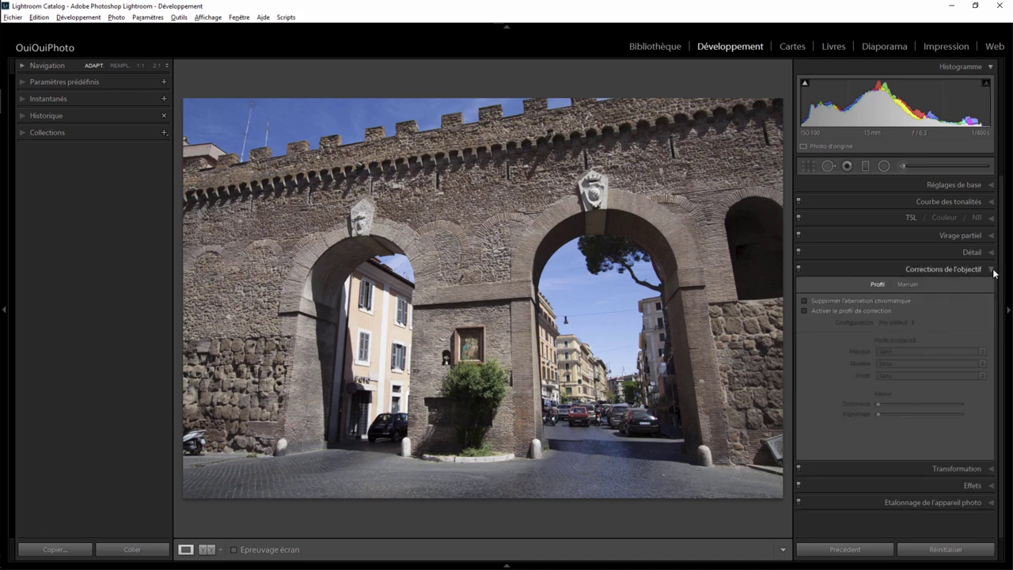
click(991, 272)
click(993, 272)
click(988, 271)
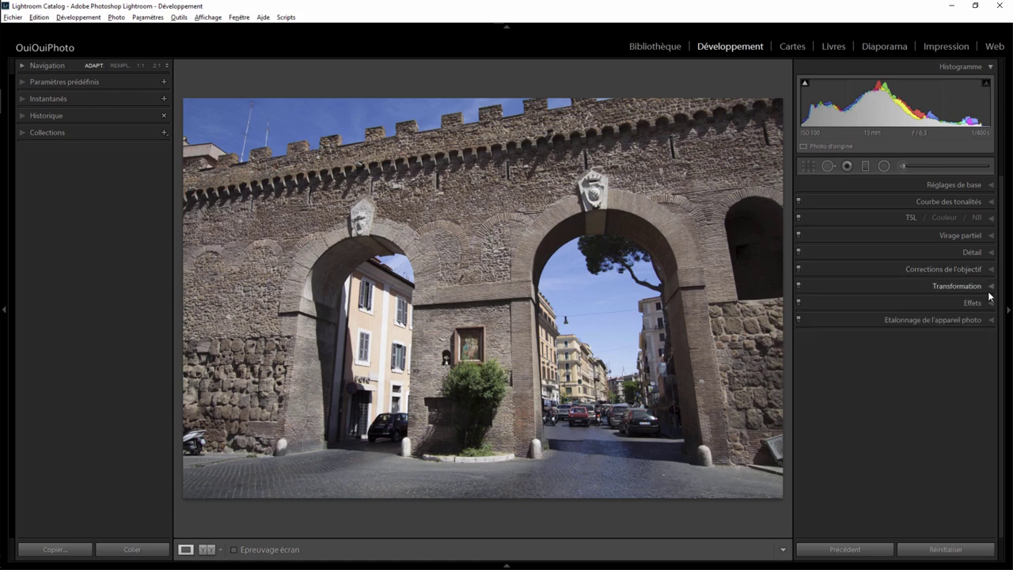
click(989, 288)
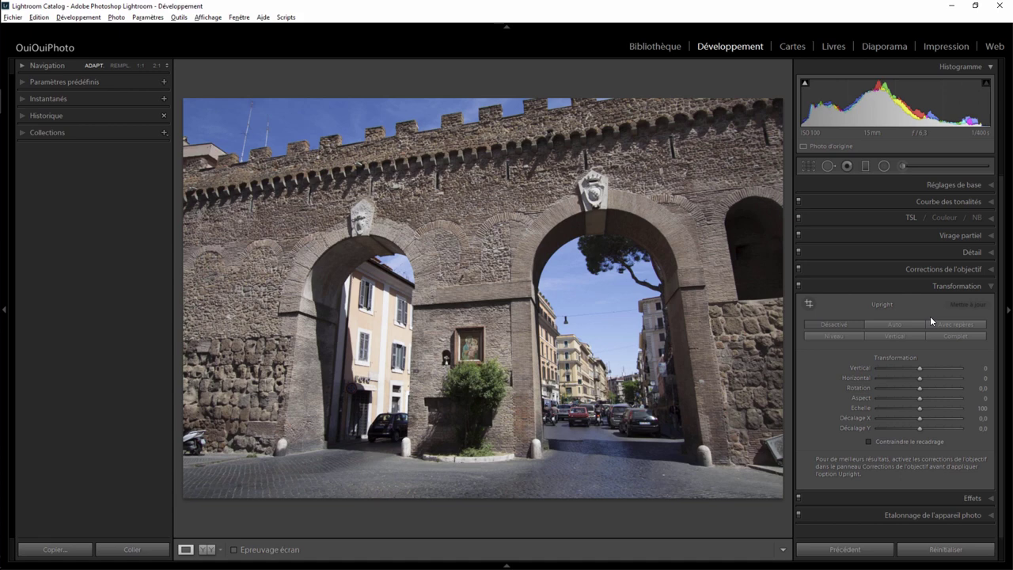
click(992, 269)
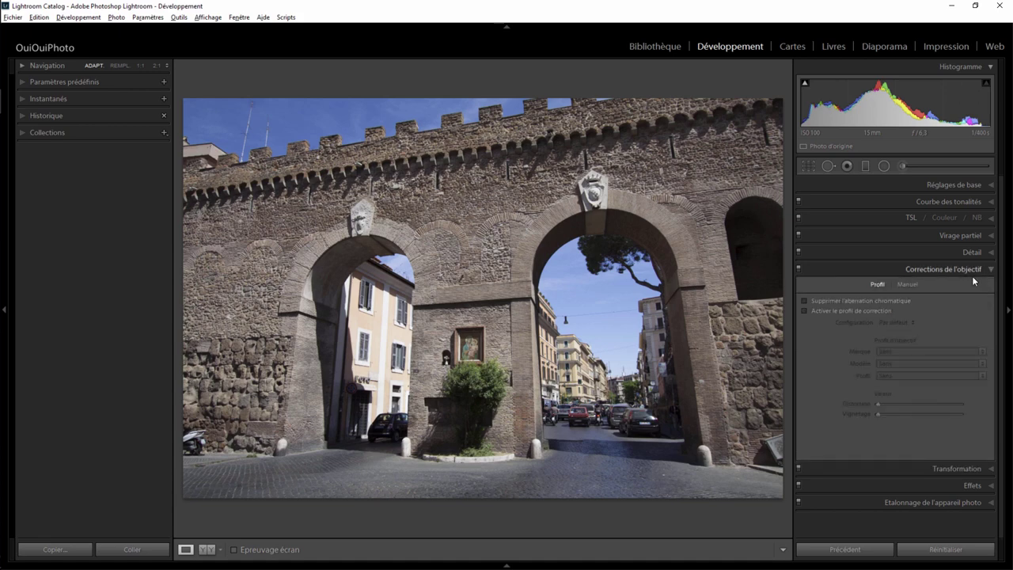
Enable chromatic aberration removal and the Canon EF-S 10-22mm lens profile, then show Transformation.
click(804, 300)
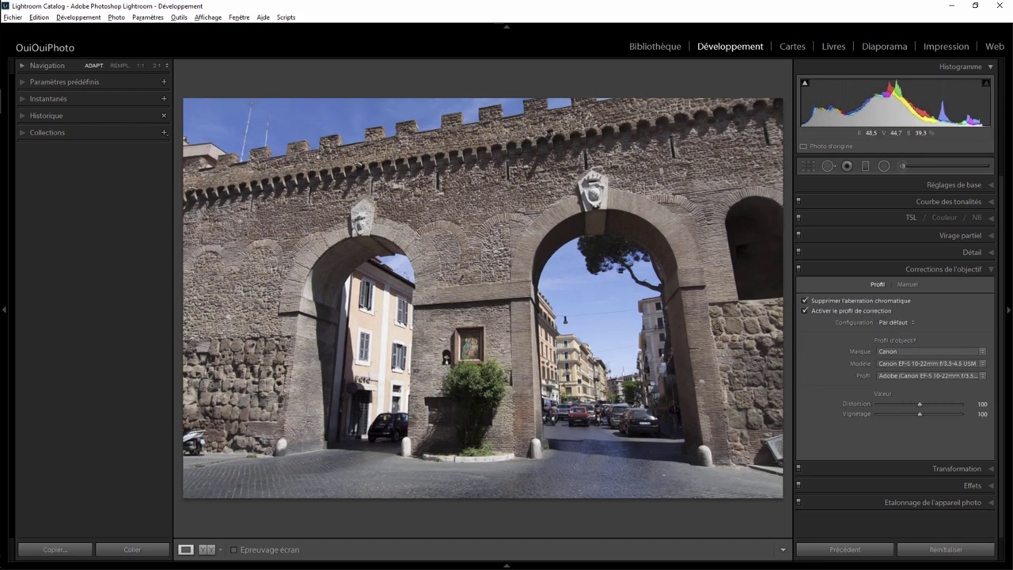
click(988, 270)
click(994, 289)
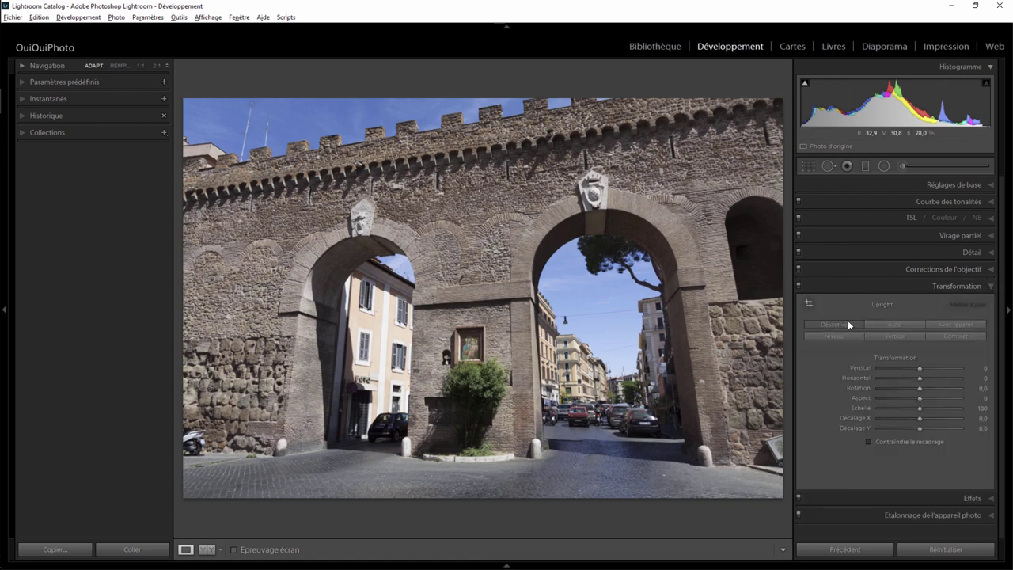
click(897, 325)
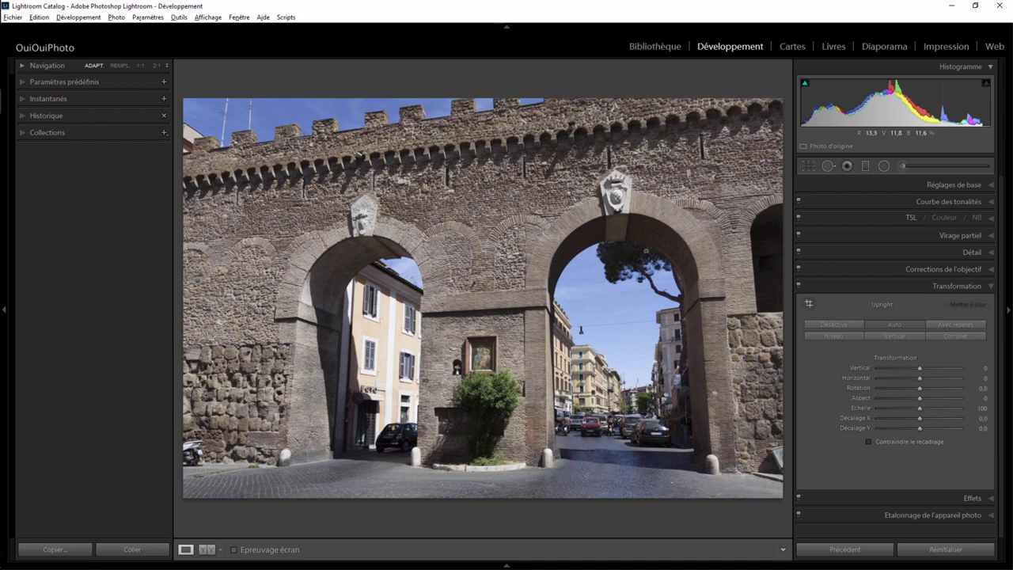
click(945, 335)
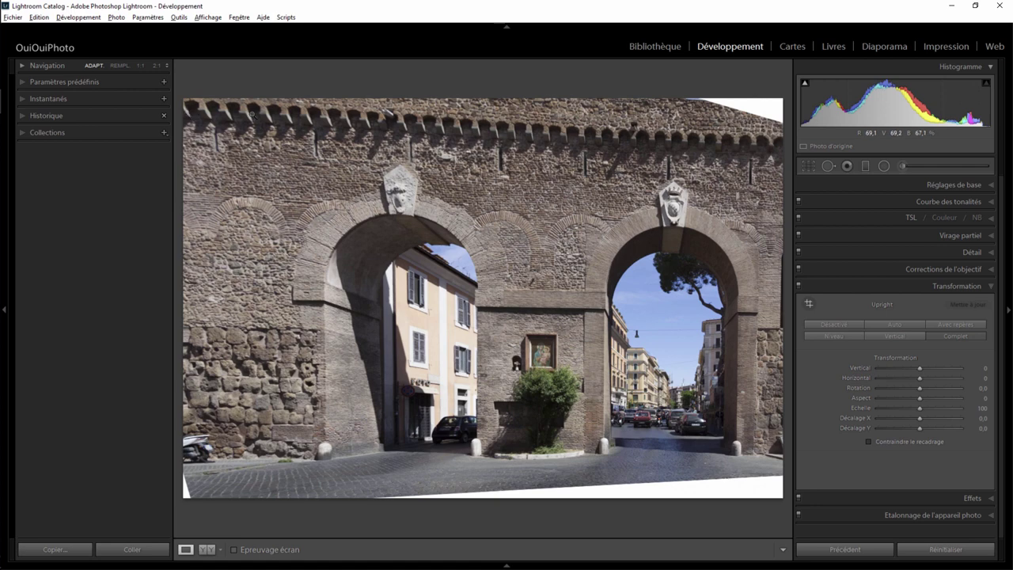
click(839, 324)
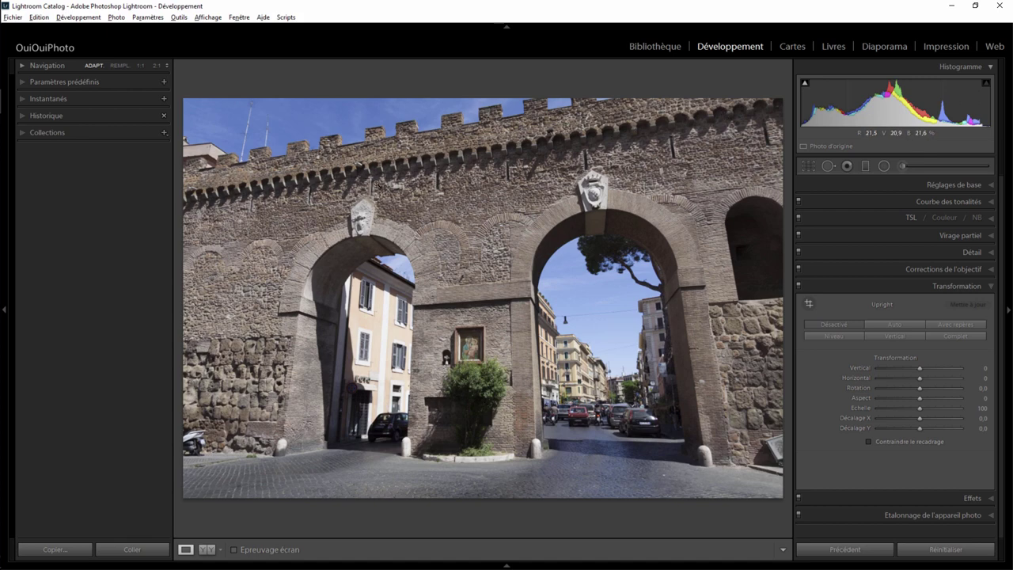
Activate the Guided Upright ('Avec repères') tool for the gate photo.
click(952, 325)
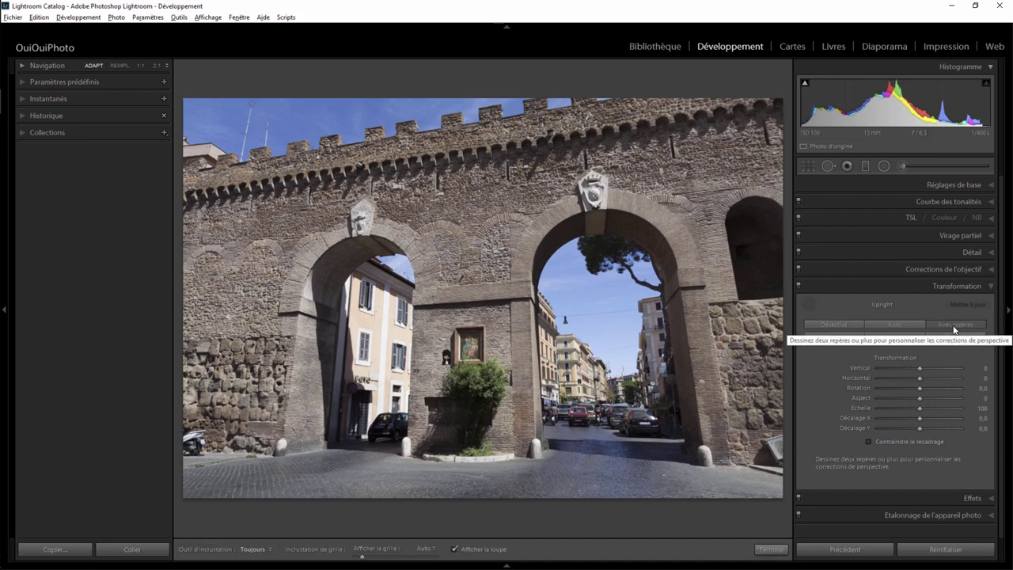
click(829, 324)
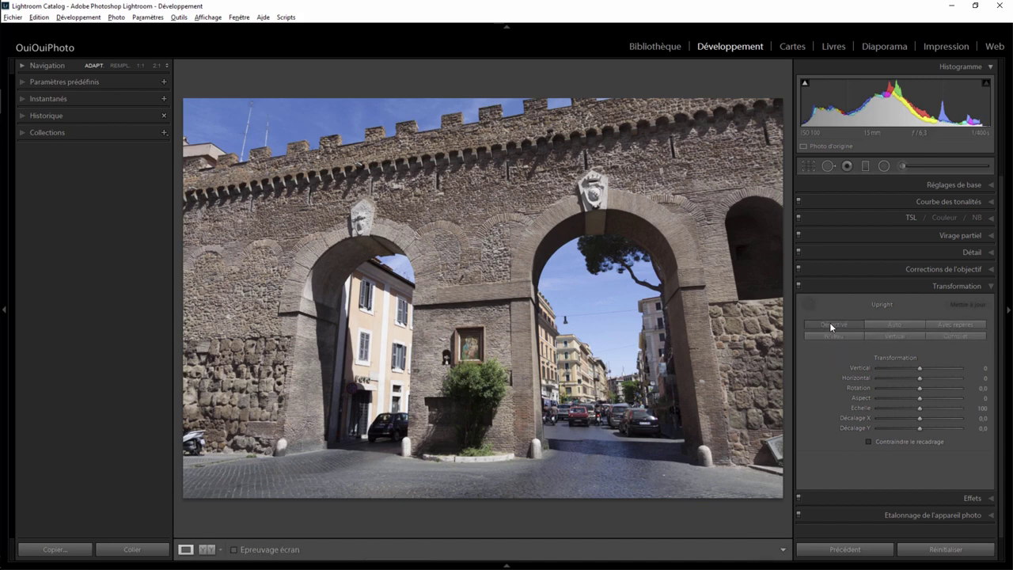
click(809, 303)
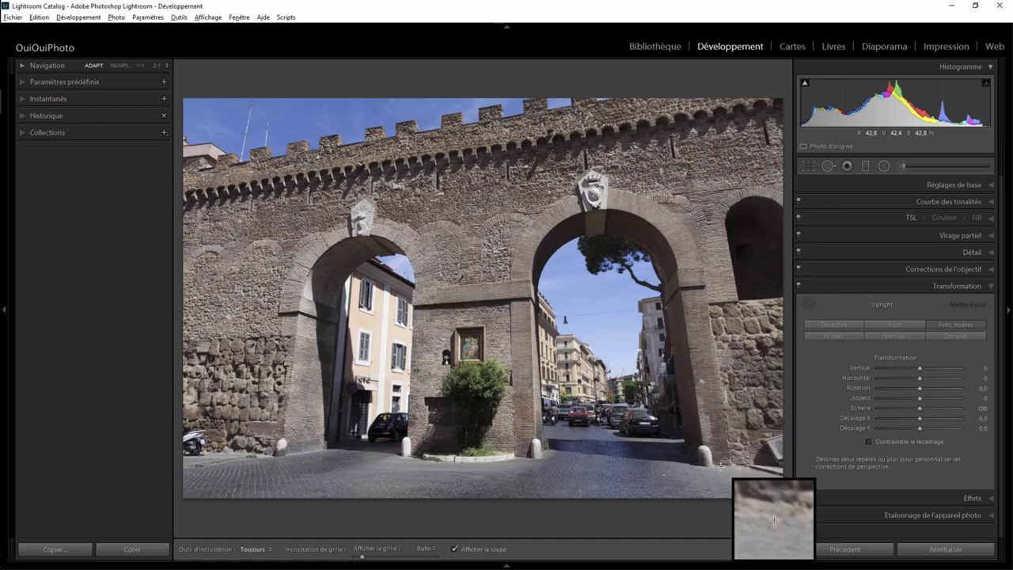
Draw Upright guides along the right and left arch pillars to straighten the verticals.
drag(720, 466, 693, 399)
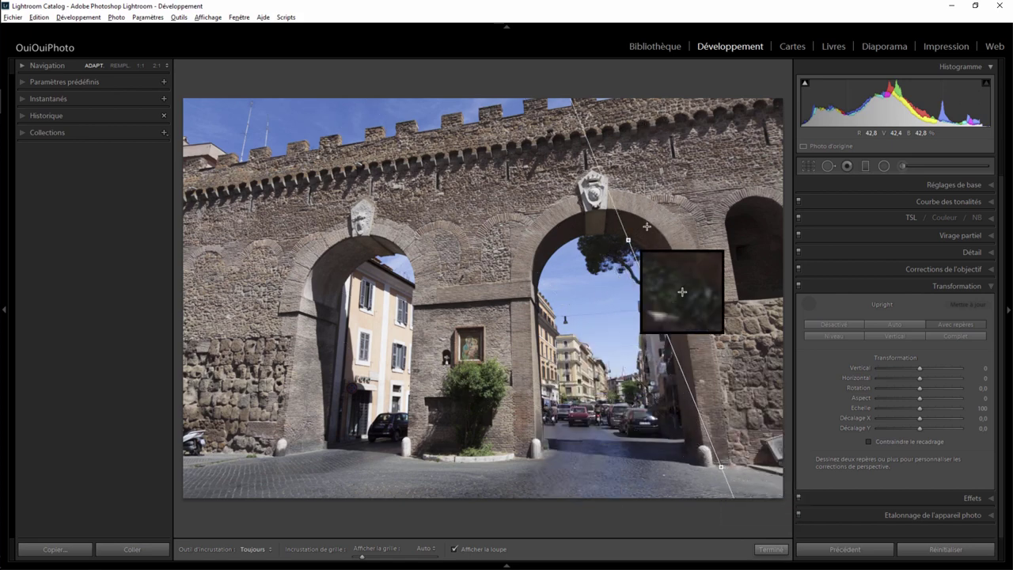
drag(694, 399, 682, 202)
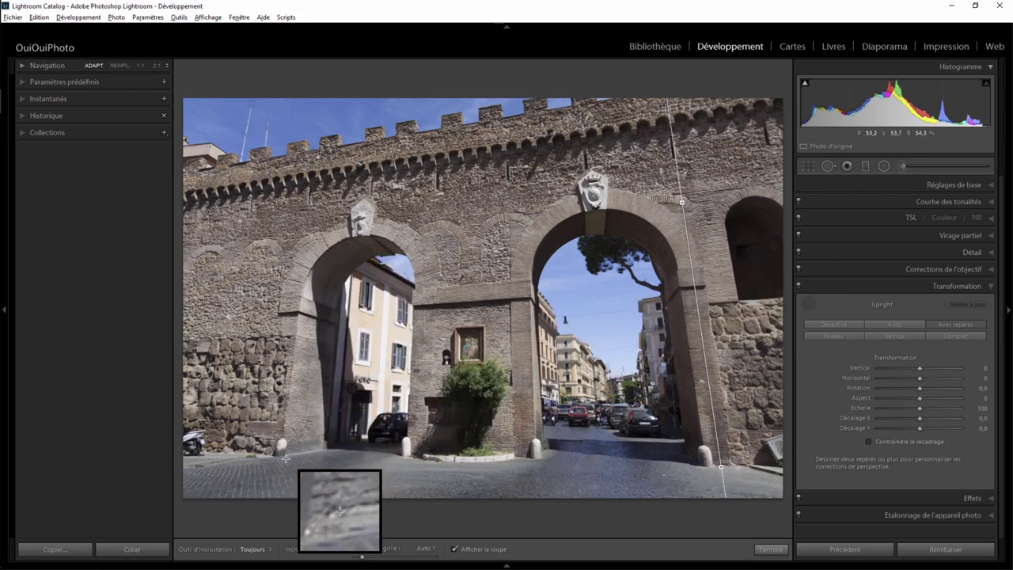
drag(279, 470, 302, 254)
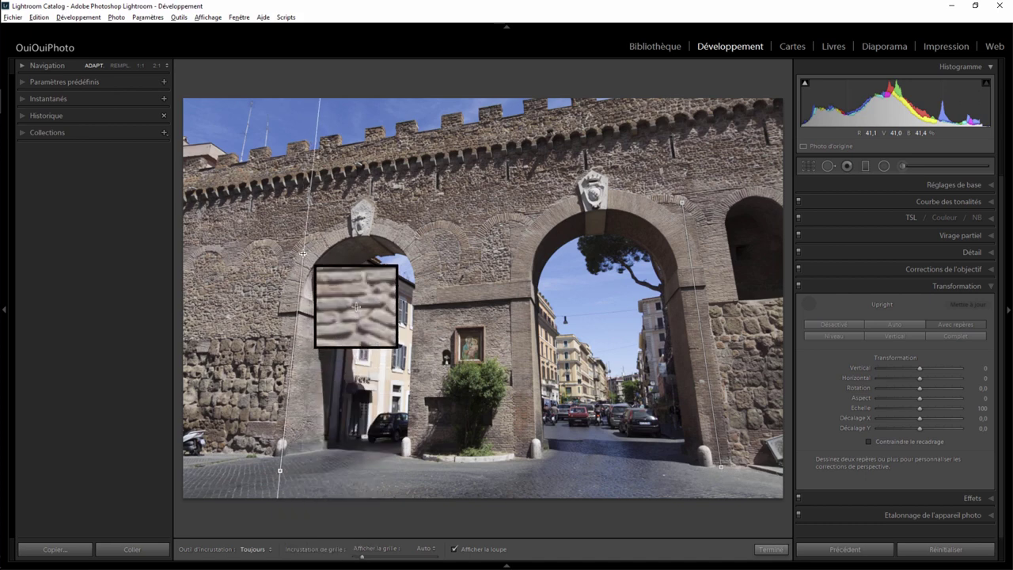
drag(301, 255, 305, 252)
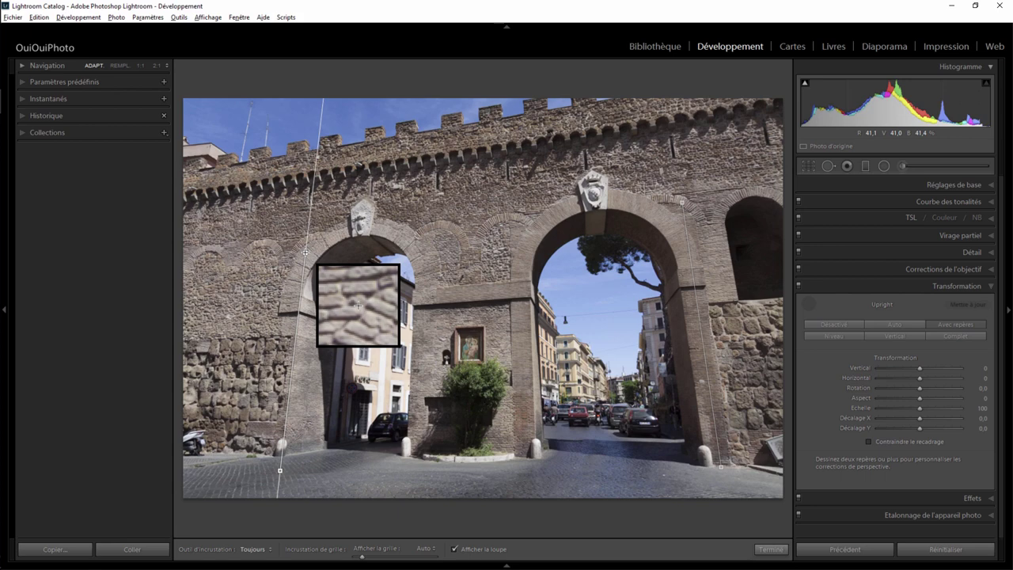
drag(305, 252, 307, 250)
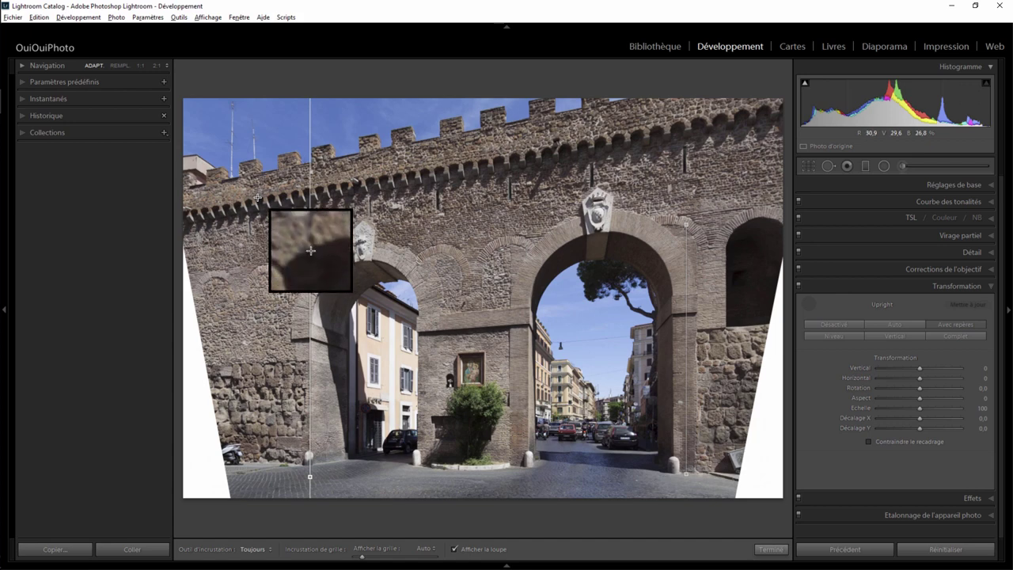
Add guides along the wall top and gate base until the four-guide limit warning appears.
drag(258, 197, 720, 115)
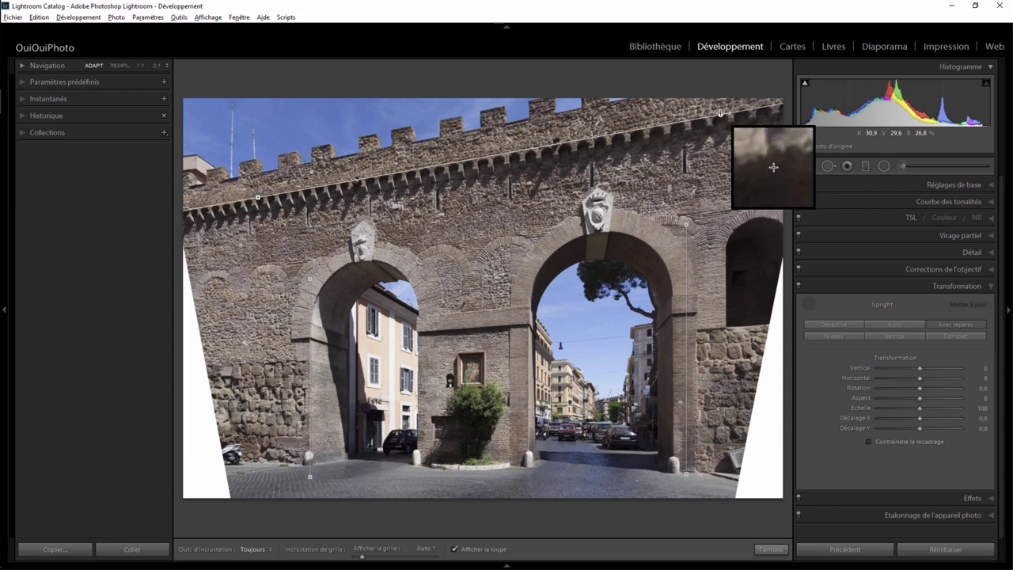
drag(720, 115, 720, 113)
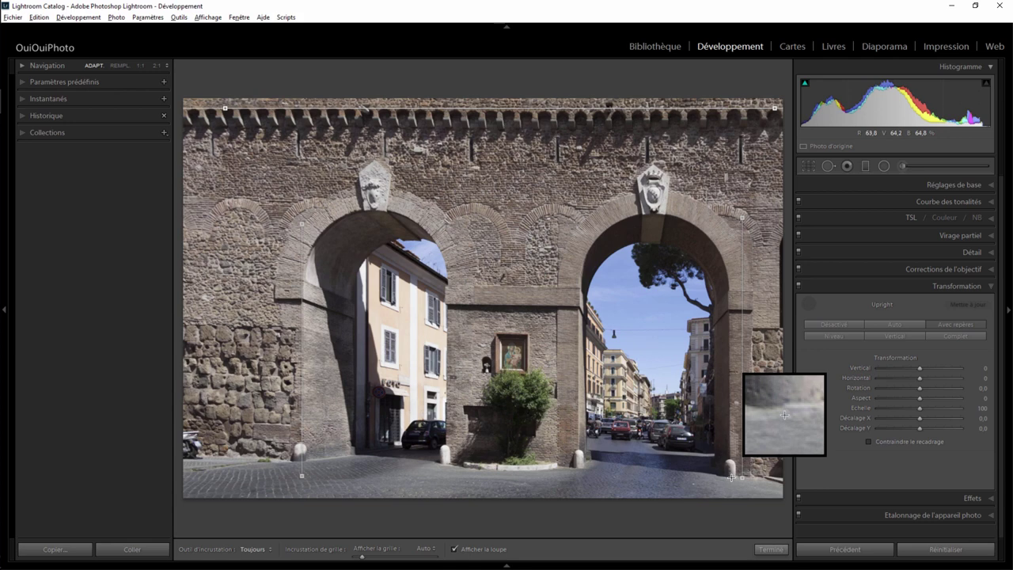
mouse_move(731, 477)
mouse_down()
mouse_move(508, 480)
mouse_move(297, 463)
mouse_up()
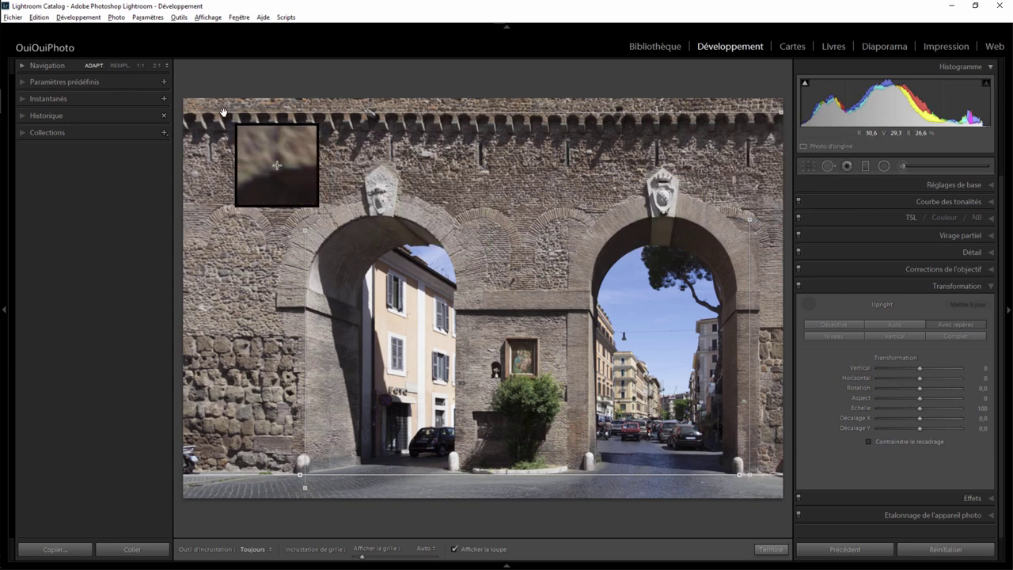
drag(224, 112, 223, 106)
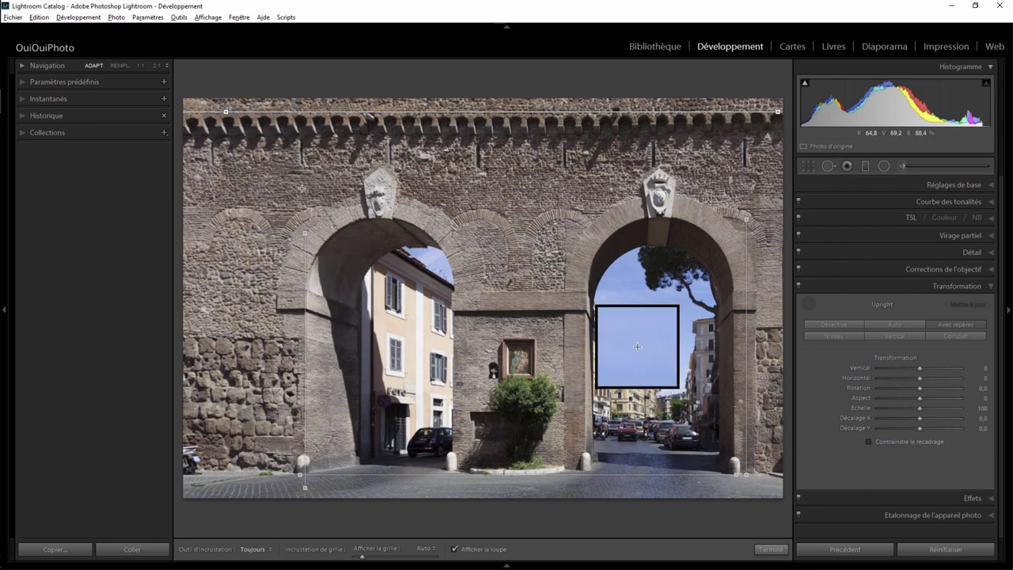
drag(256, 179, 695, 393)
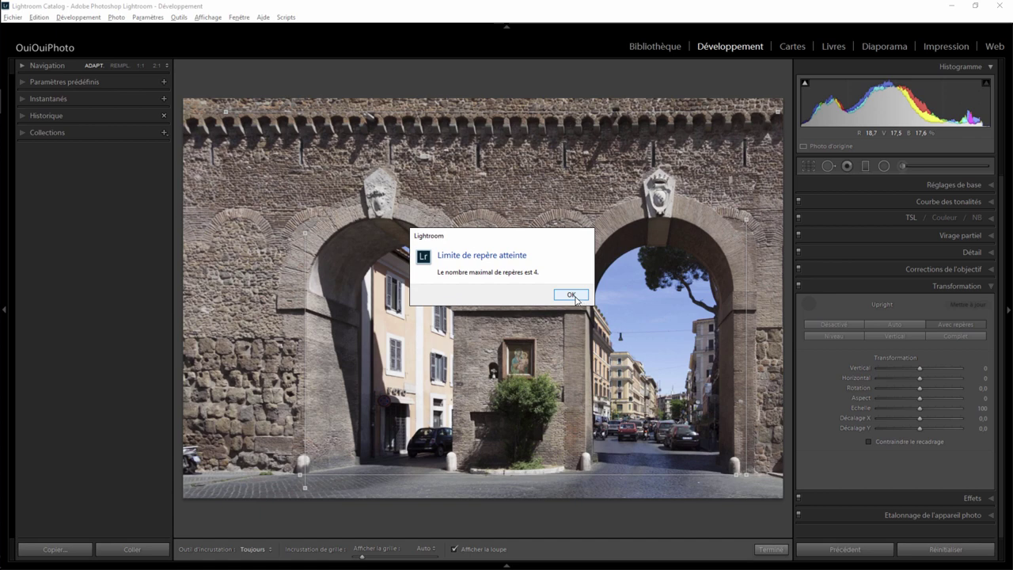
Dismiss the guide-limit warning, set Transformation scale to 102, and realign the top guide.
click(578, 298)
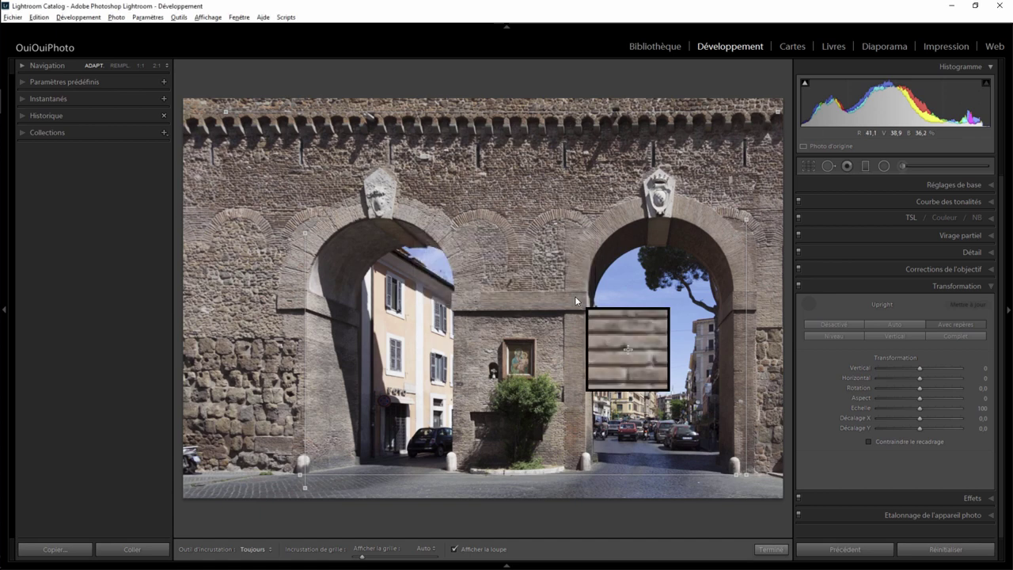
click(921, 404)
drag(921, 410, 879, 410)
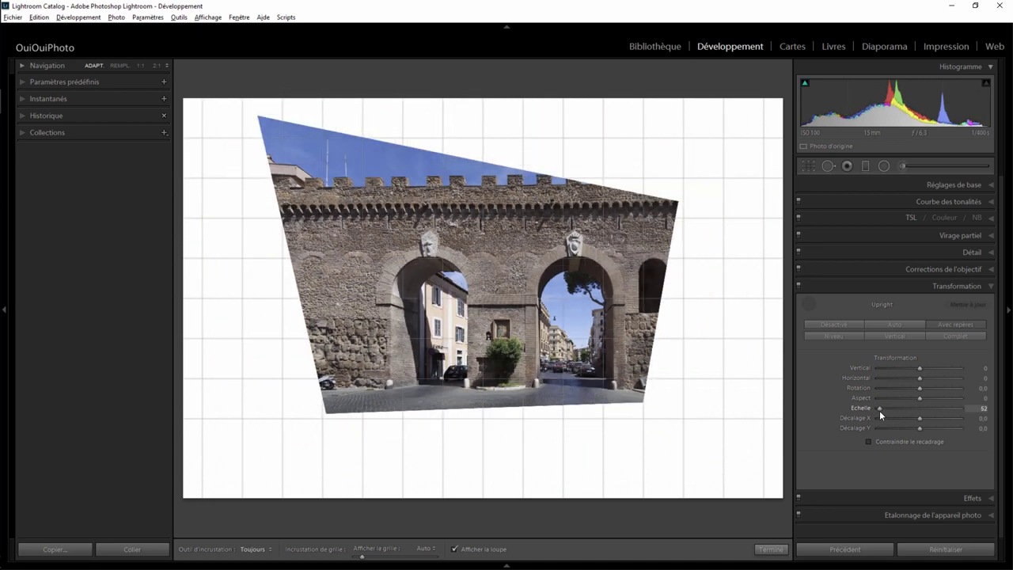
drag(882, 411, 923, 406)
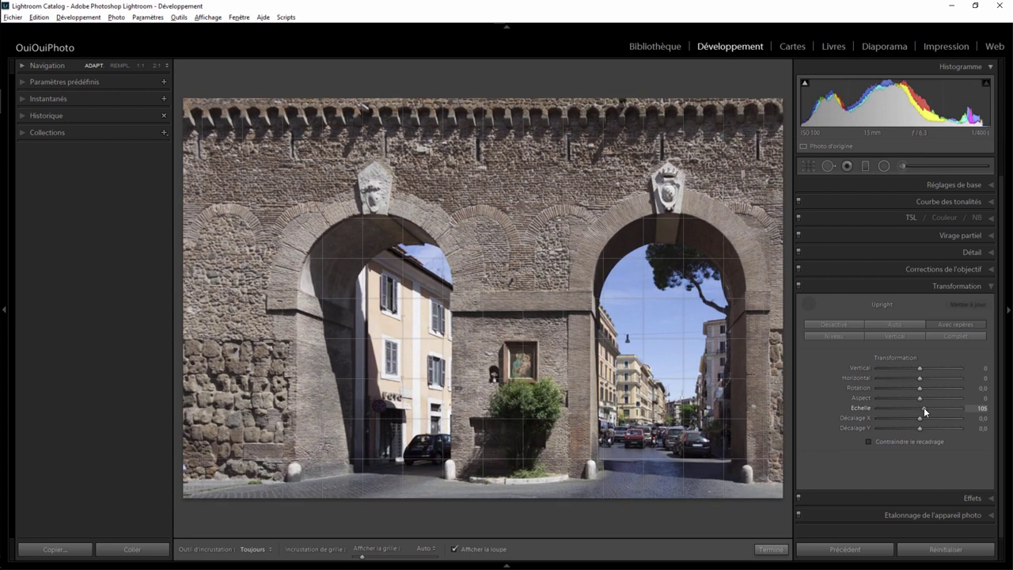
drag(923, 408, 921, 408)
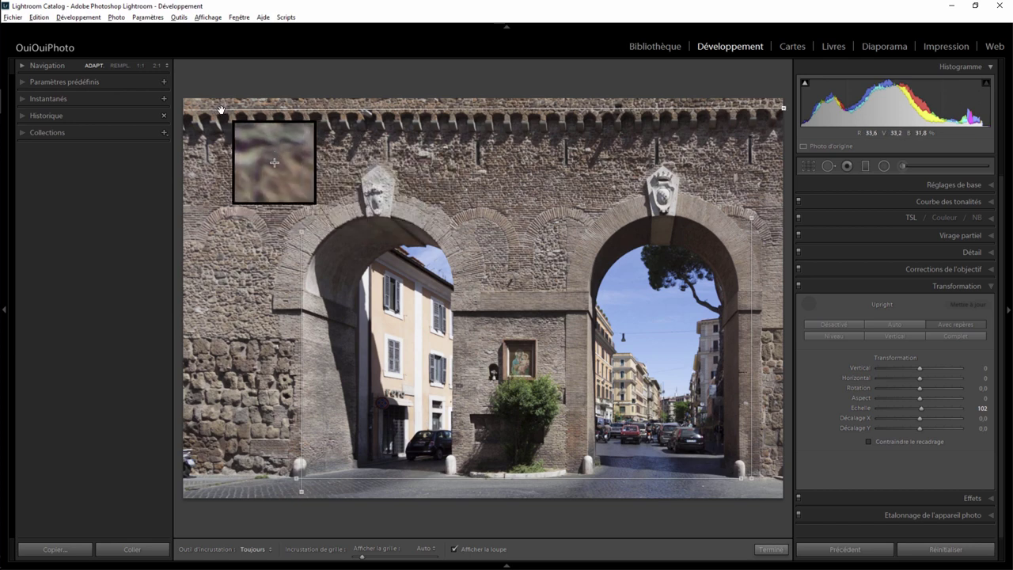
drag(221, 109, 221, 108)
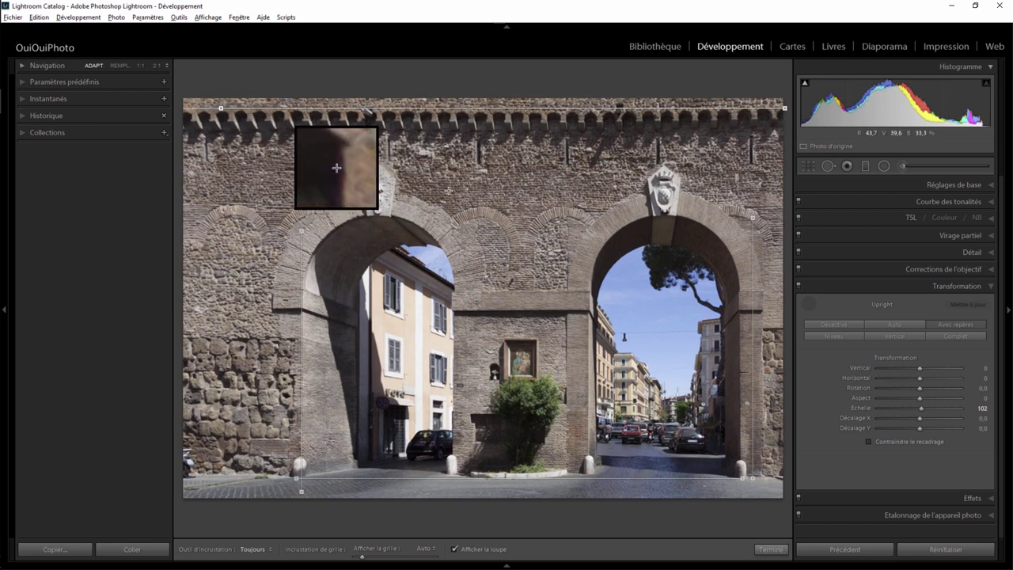
Set Transformation scale to 80 with offsets X −4,5 and Y +4,5.
click(920, 417)
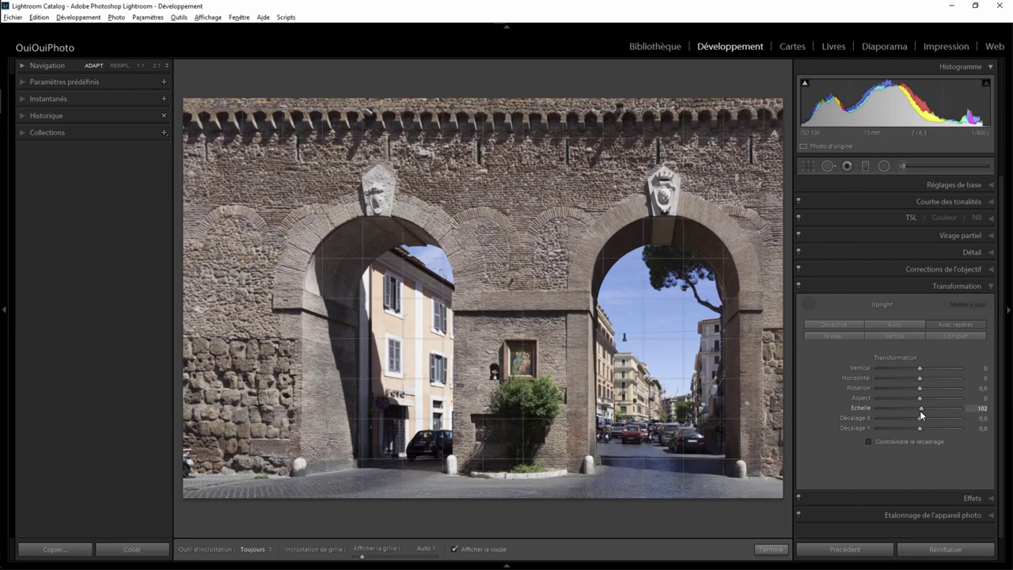
drag(919, 410, 921, 408)
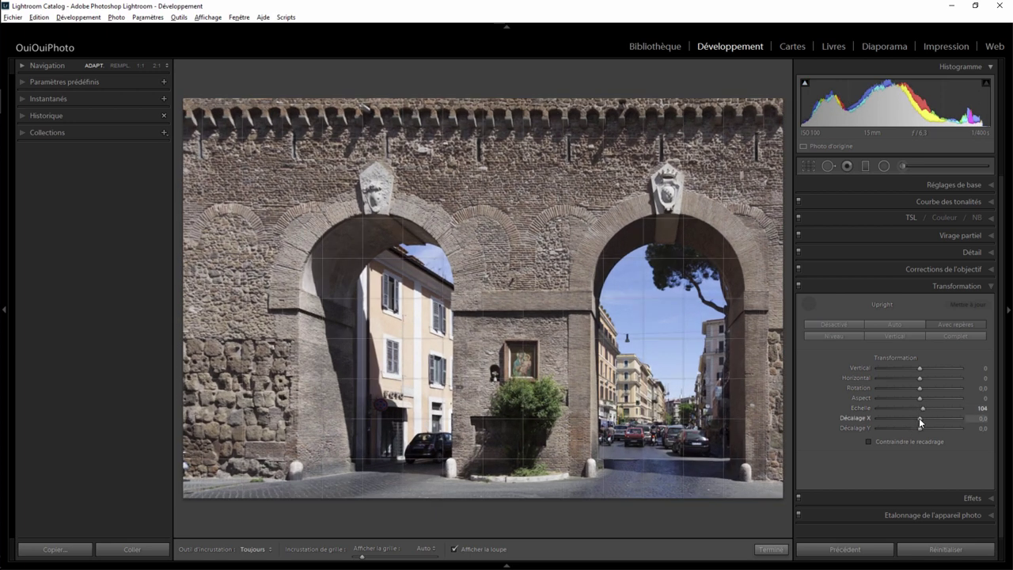
drag(918, 418, 921, 428)
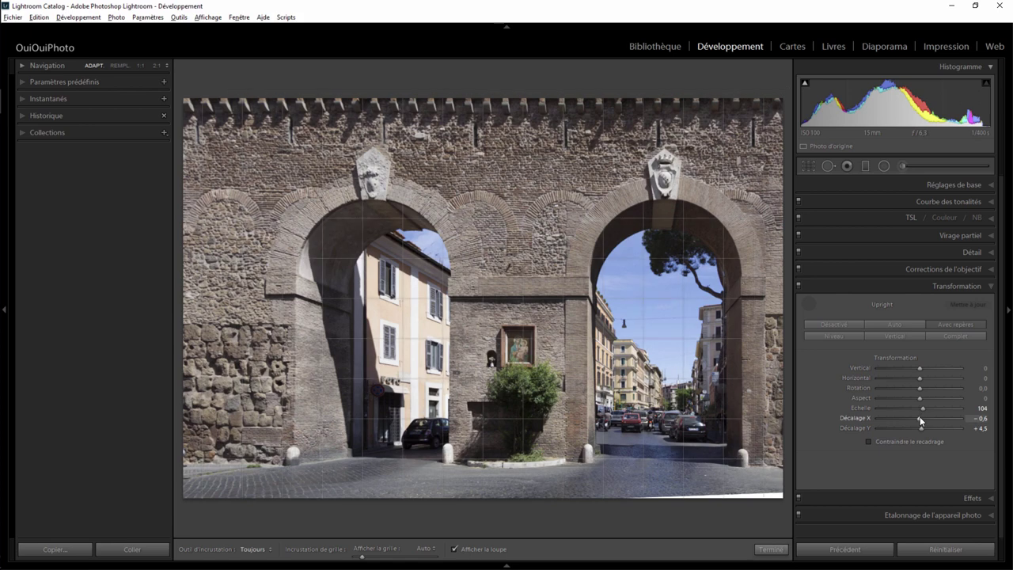
mouse_move(920, 407)
mouse_down()
mouse_move(902, 409)
mouse_move(931, 418)
mouse_move(918, 419)
mouse_up()
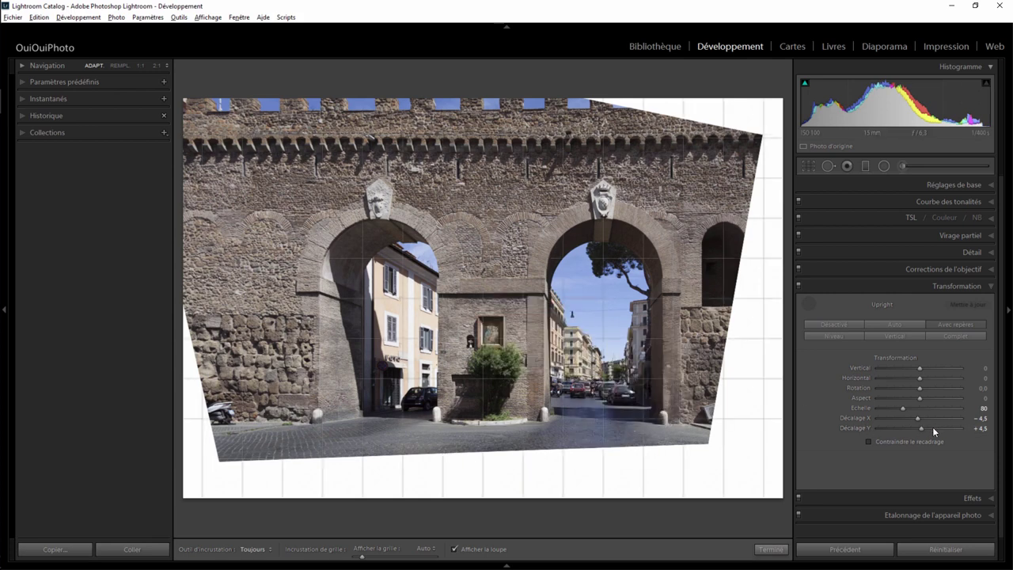
Enable Contraindre le recadrage to remove white borders, then toggle Guided Upright off and on.
click(869, 441)
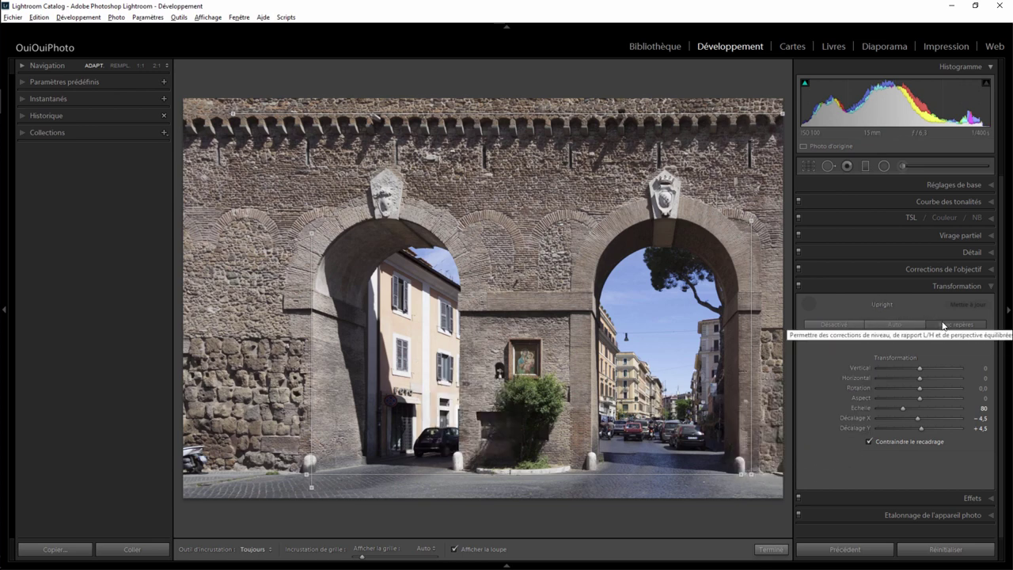
click(808, 303)
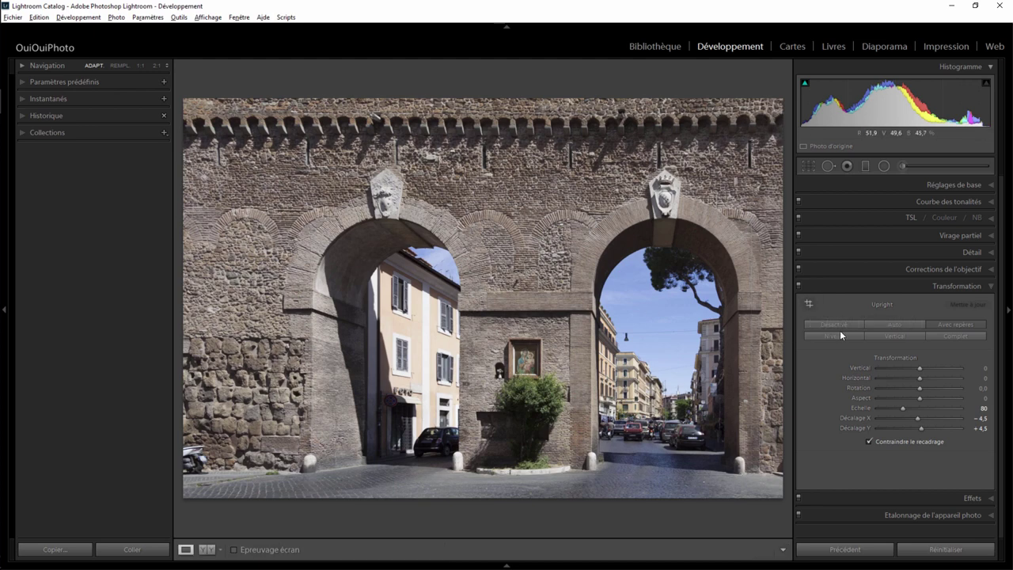
click(807, 304)
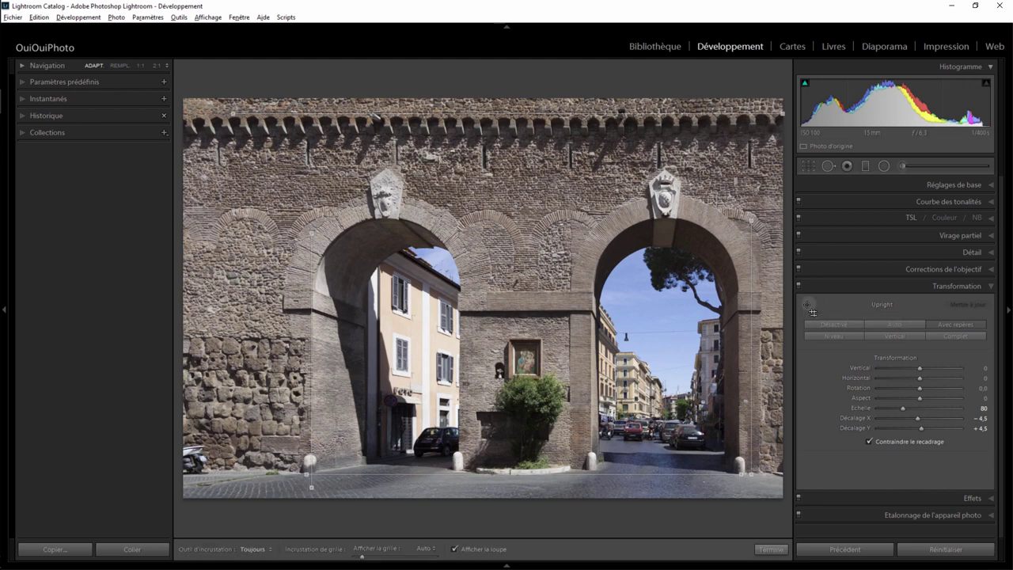
At 1:1 zoom, align the top guide's right end with the wall's arches, checking at 2:1.
click(140, 65)
drag(682, 250, 682, 250)
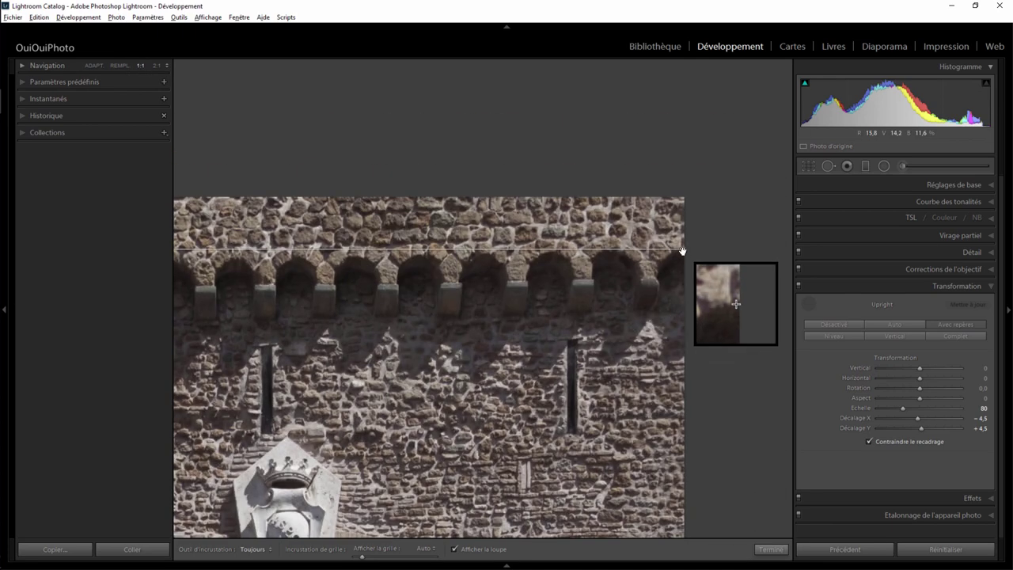
drag(682, 250, 624, 217)
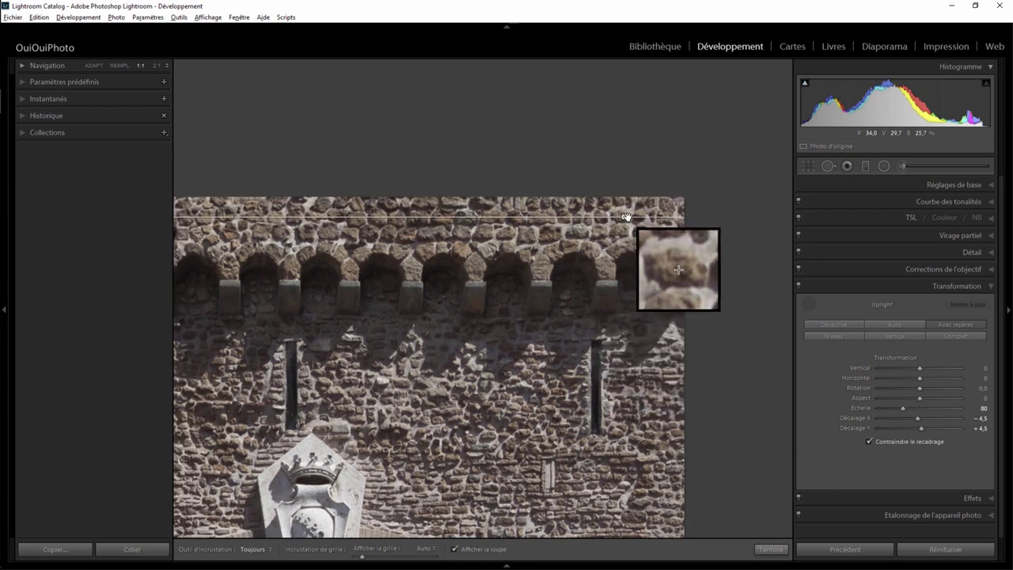
mouse_move(624, 216)
mouse_down()
mouse_move(645, 240)
mouse_move(631, 237)
mouse_up()
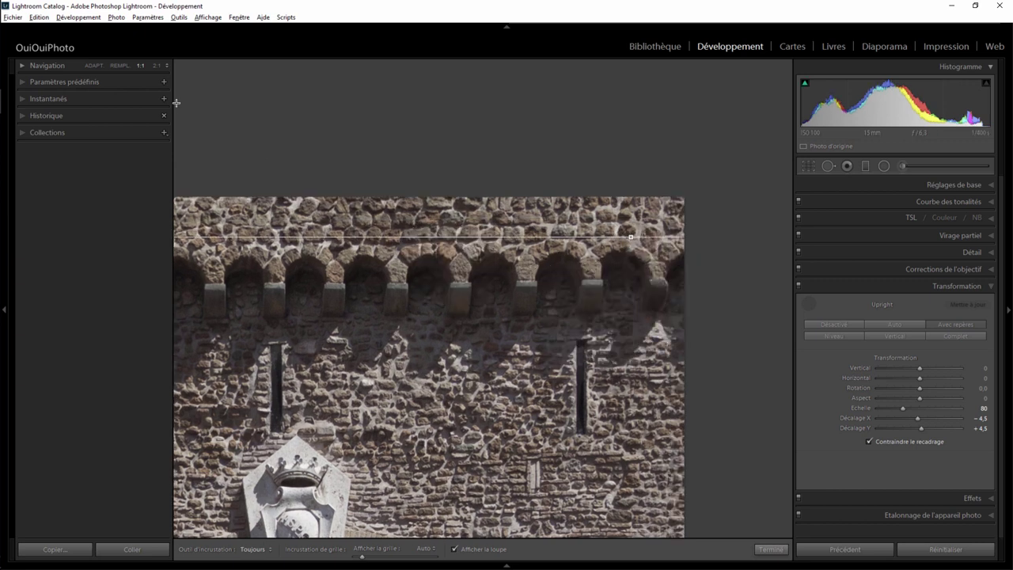
click(93, 64)
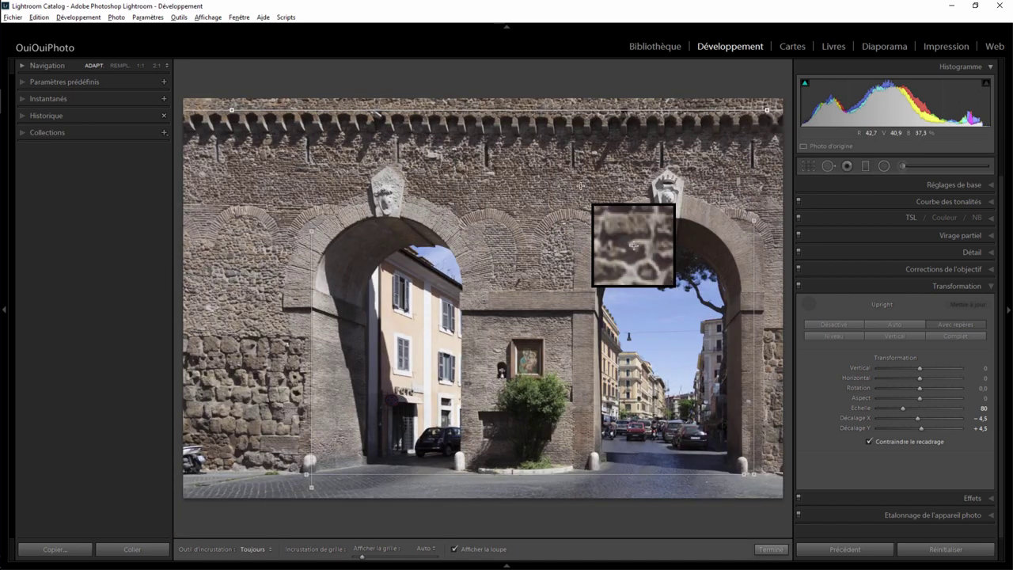
click(158, 65)
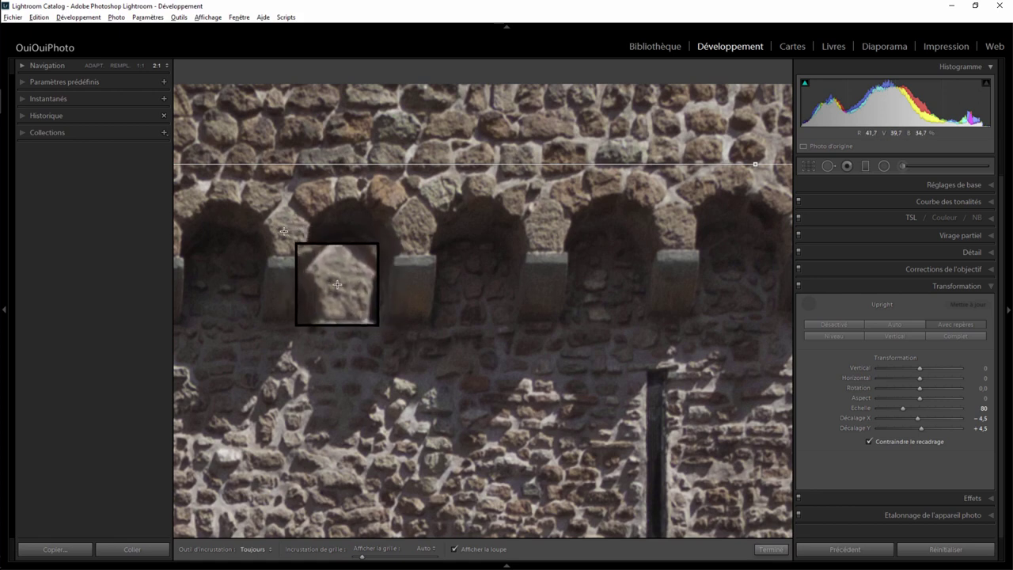
Fit the photo in view and exit Guided Upright, leaving Horizontal at 0.
click(95, 65)
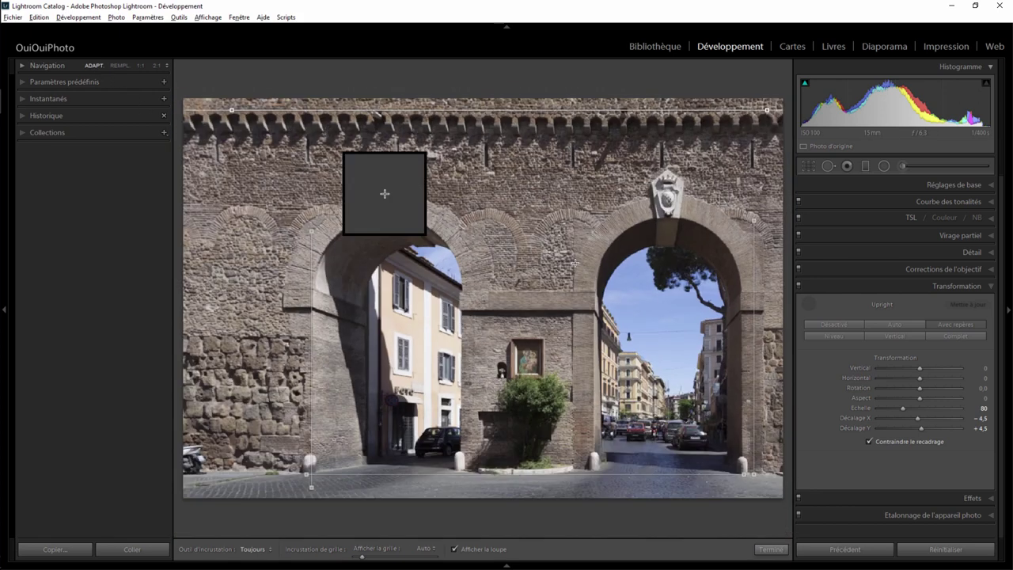
click(808, 303)
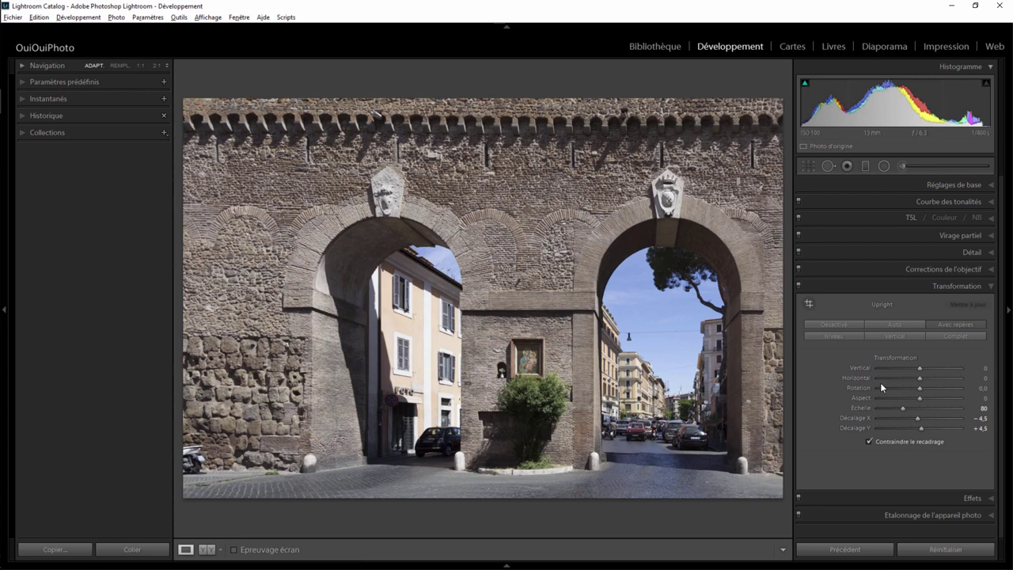
drag(921, 378, 920, 378)
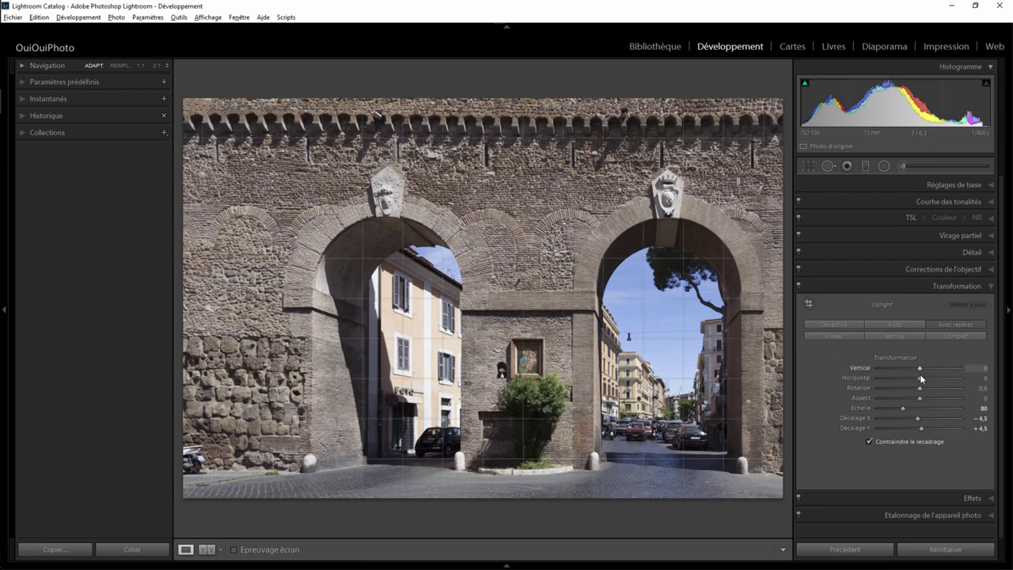